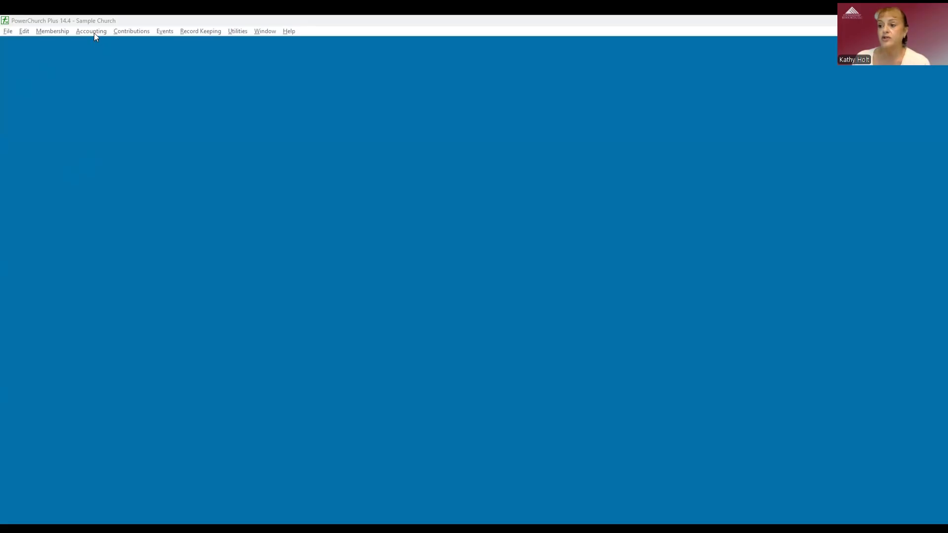
Open the Accounts Payable reports and start the Vendor Activity Summary with screen preview output
{"action": "left_click", "coordinate": [93, 33]}
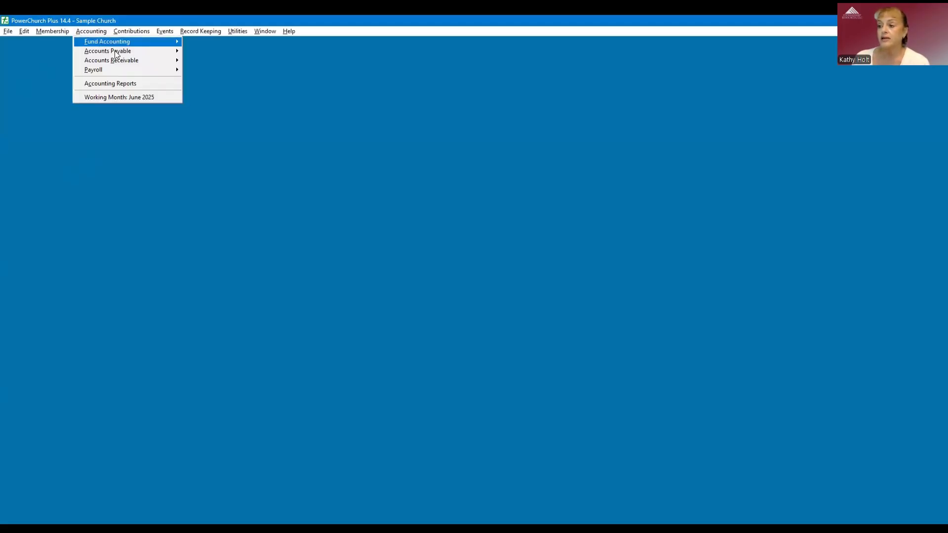
{"action": "mouse_move", "coordinate": [117, 53]}
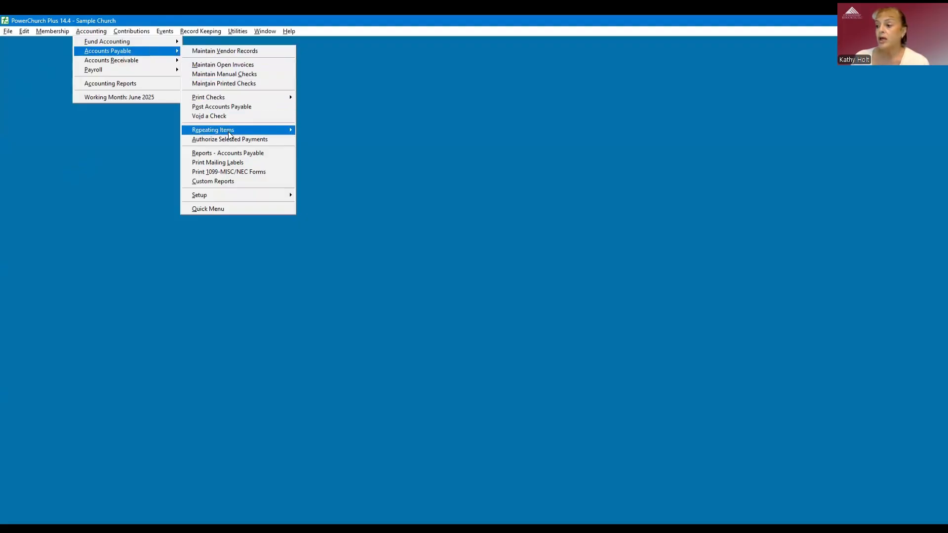
{"action": "left_click", "coordinate": [236, 154]}
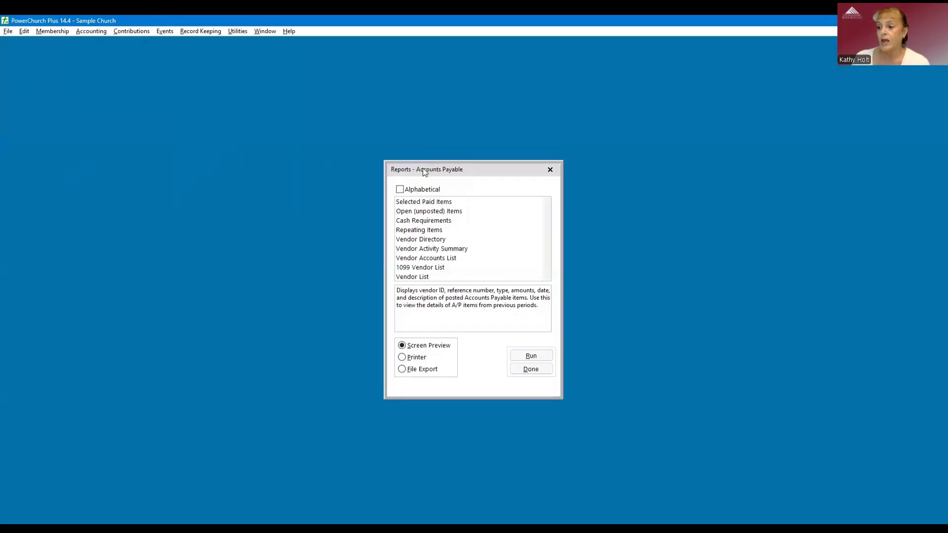
{"action": "left_click_drag", "start_coordinate": [422, 169], "coordinate": [130, 93]}
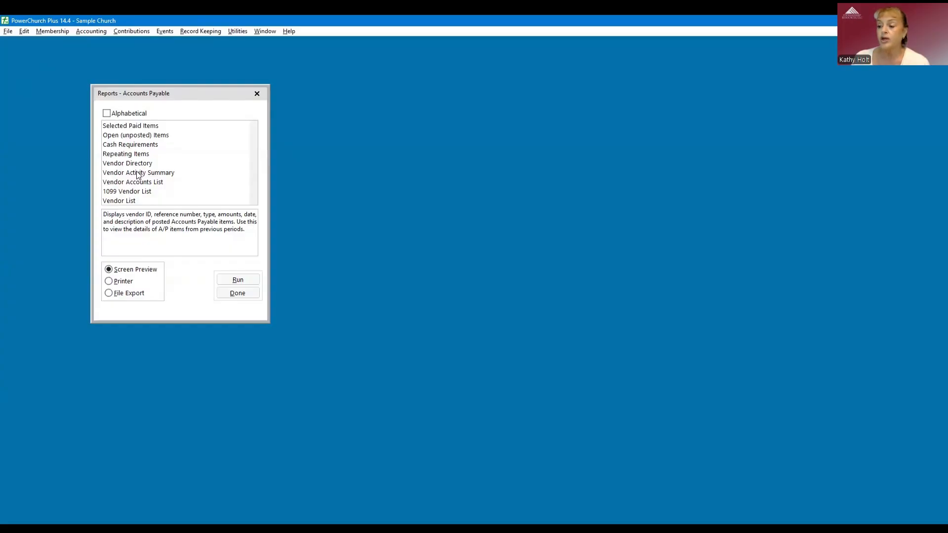
{"action": "left_click", "coordinate": [143, 174]}
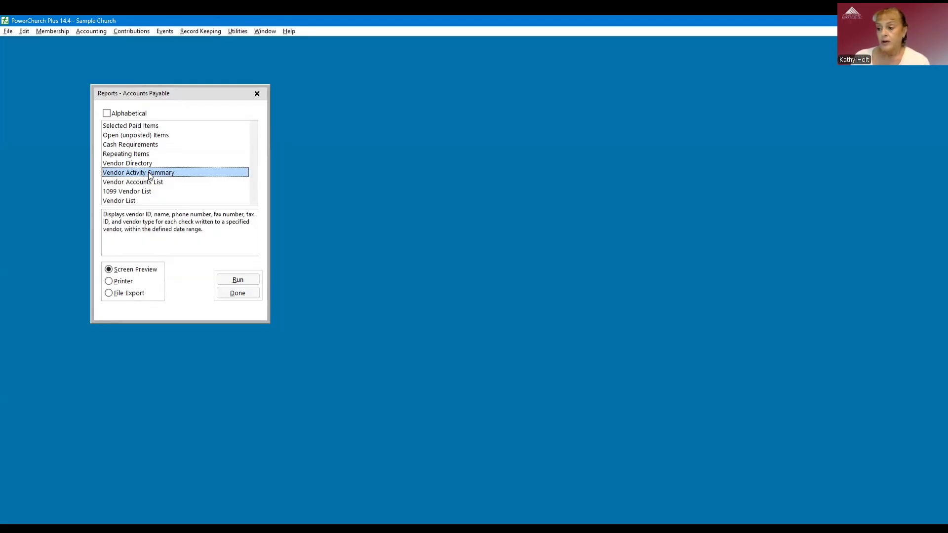
{"action": "double_click", "coordinate": [150, 176]}
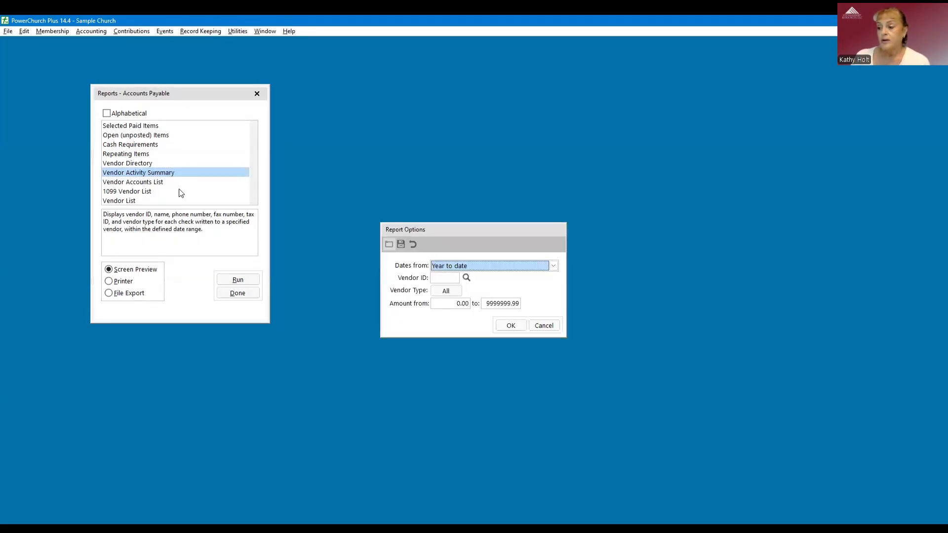
Set the Vendor Activity Summary to a defined date range from 01/01/2025 to 12/31/2025
{"action": "left_click", "coordinate": [554, 266]}
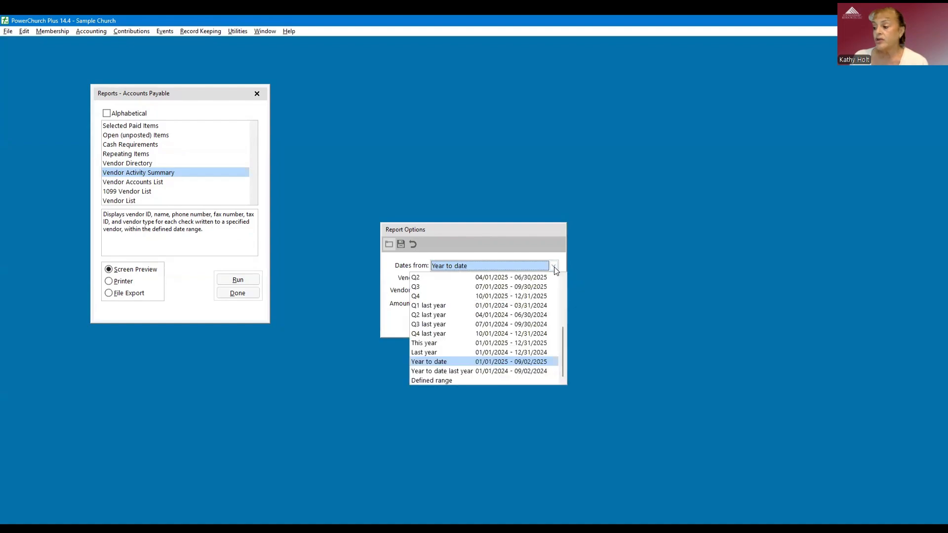
{"action": "left_click", "coordinate": [474, 382]}
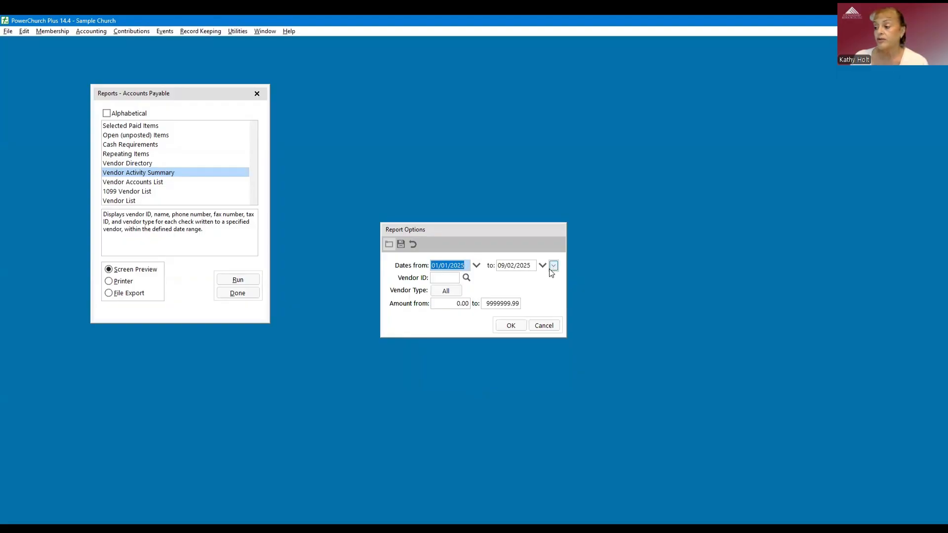
{"action": "left_click", "coordinate": [532, 265]}
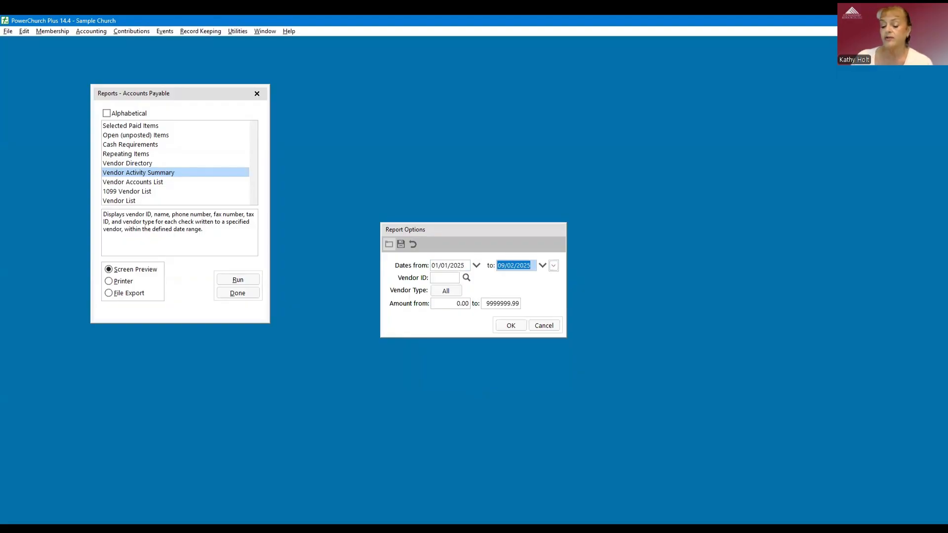
{"action": "type", "text": "12/31/"}
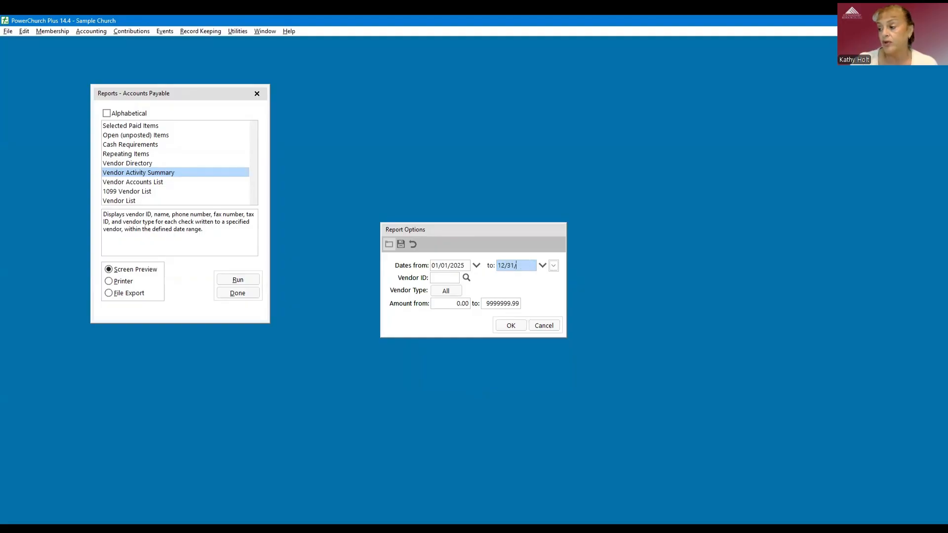
{"action": "type", "text": "25"}
{"action": "key", "text": "Tab"}
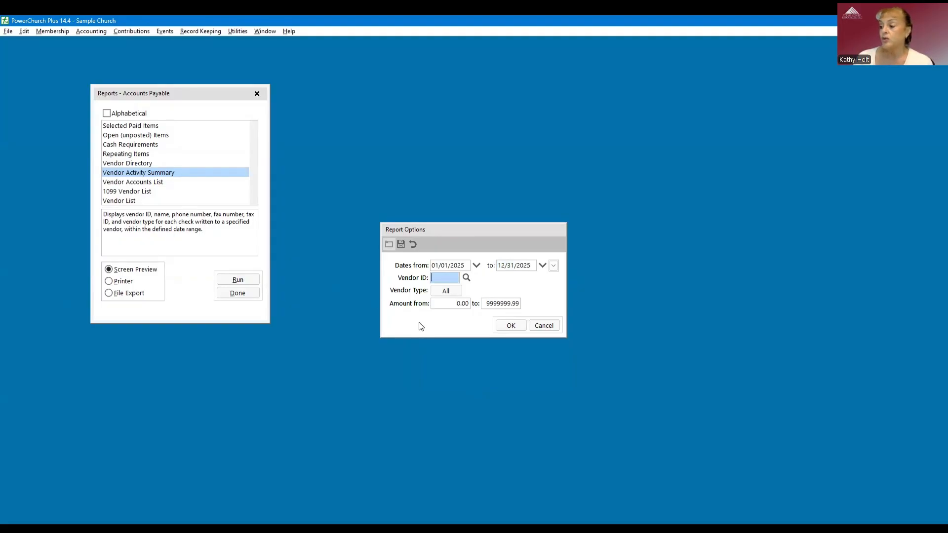
Set the minimum amount to 600.00, then preview the Vendor Activity Summary and review the listed vendors
{"action": "left_click", "coordinate": [453, 304]}
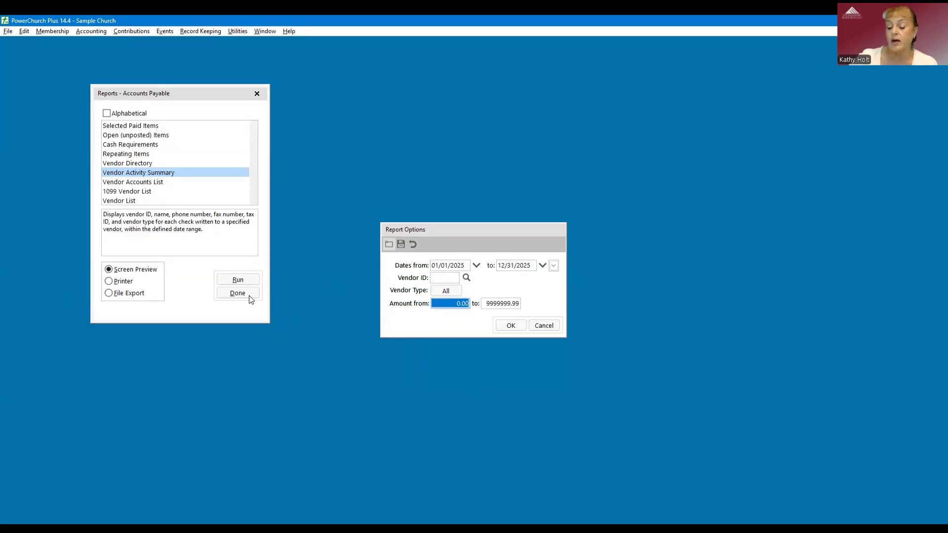
{"action": "type", "text": "611 ."}
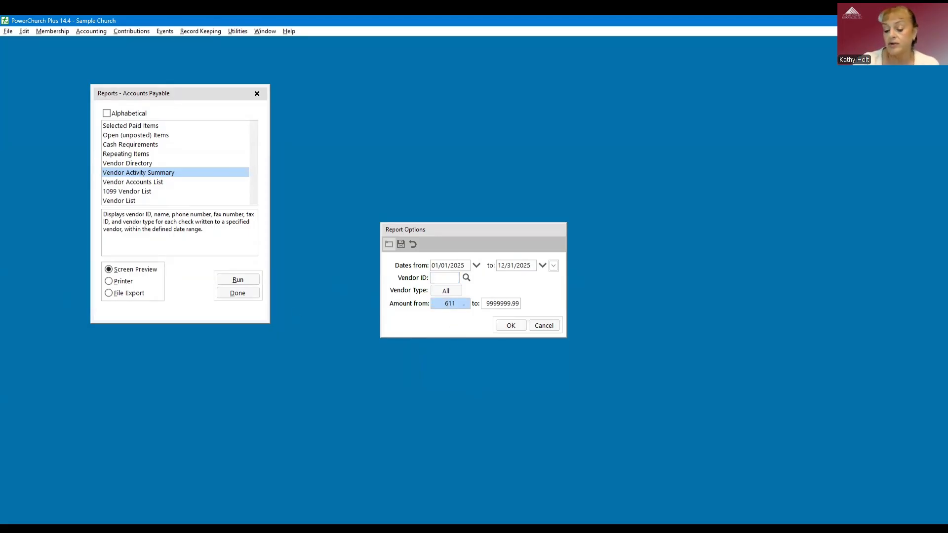
{"action": "key", "text": "BackSpace"}
{"action": "key", "text": "BackSpace"}
{"action": "type", "text": "00"}
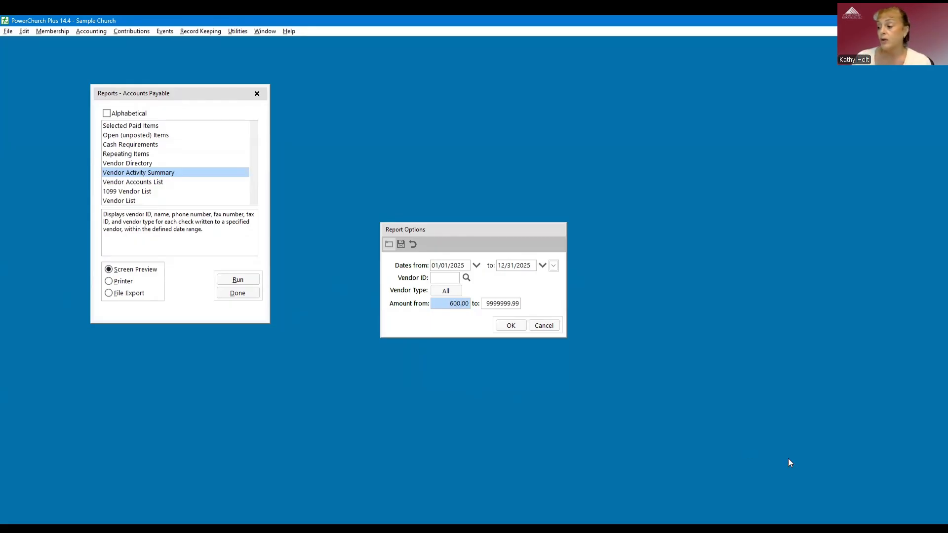
{"action": "left_click", "coordinate": [510, 326]}
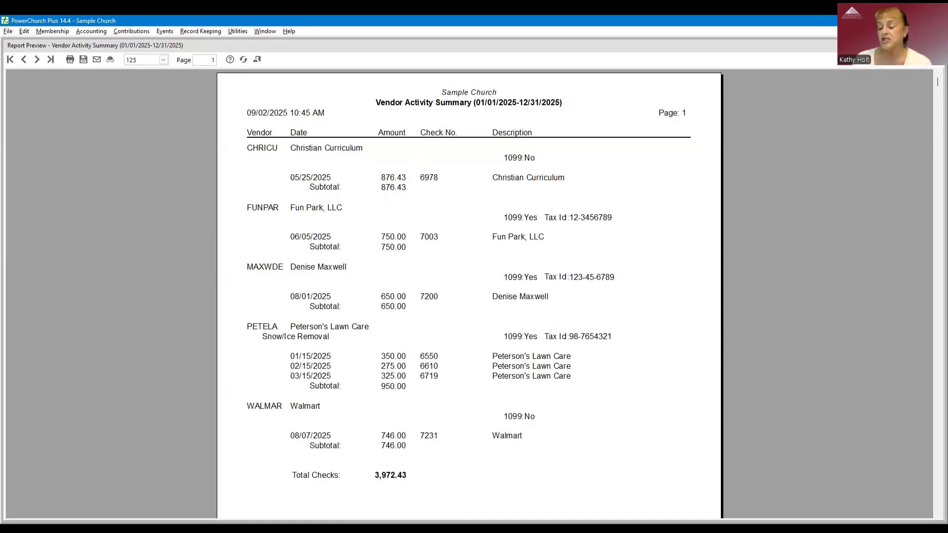
{"action": "scroll", "coordinate": [412, 260], "scroll_direction": "down", "scroll_amount": 2}
{"action": "scroll", "coordinate": [411, 259], "scroll_direction": "up", "scroll_amount": 2}
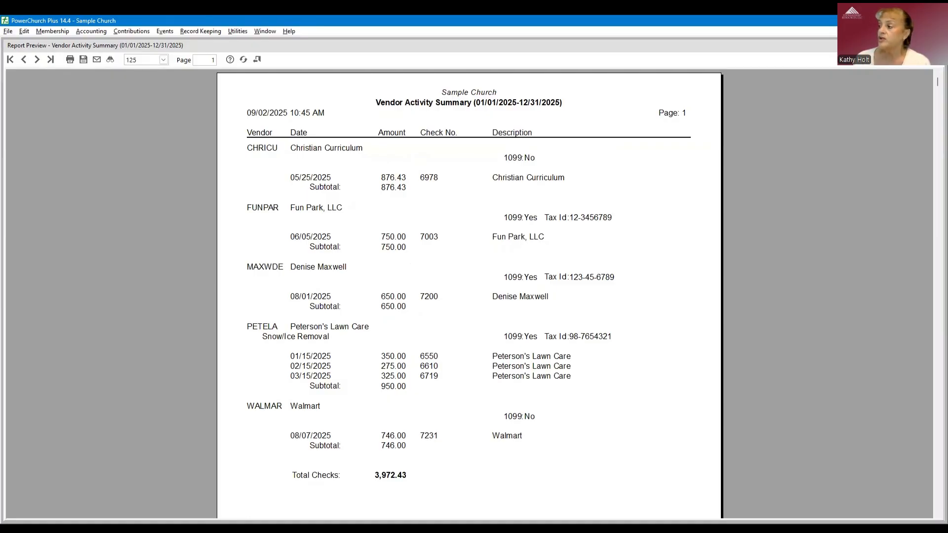
Restore the Vendor Activity Summary preview to a smaller window and arrange it side by side with the Accounts Payable reports dialog
{"action": "left_click", "coordinate": [915, 46]}
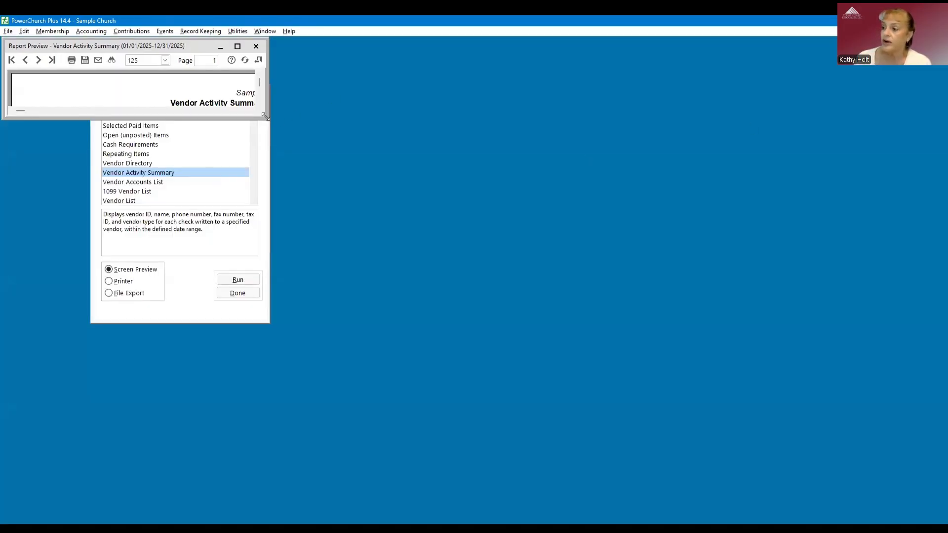
{"action": "left_click", "coordinate": [239, 143]}
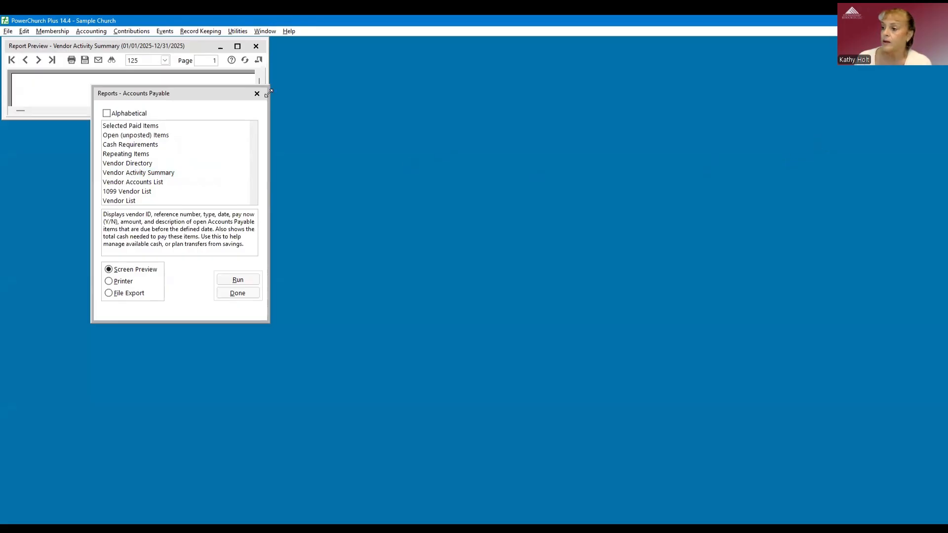
{"action": "left_click_drag", "start_coordinate": [221, 92], "coordinate": [856, 89]}
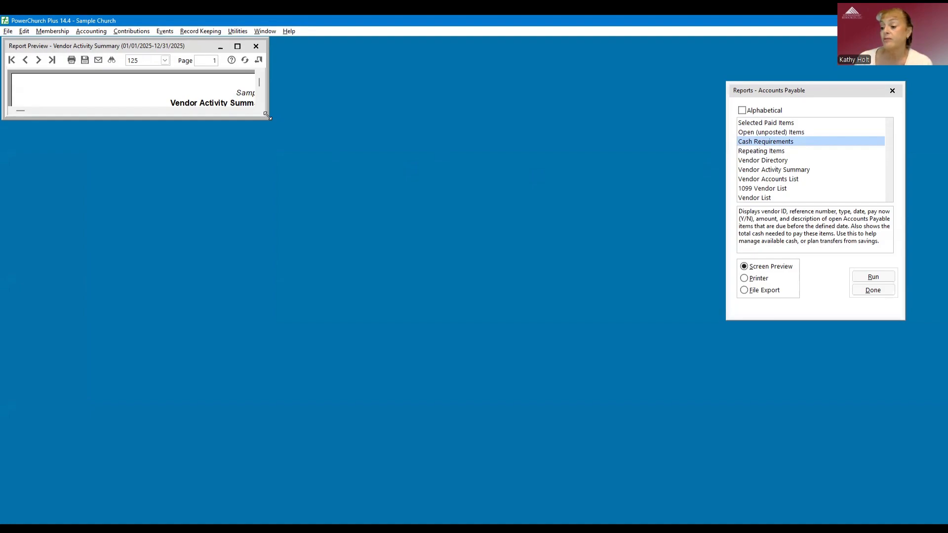
{"action": "left_click_drag", "start_coordinate": [267, 117], "coordinate": [452, 431]}
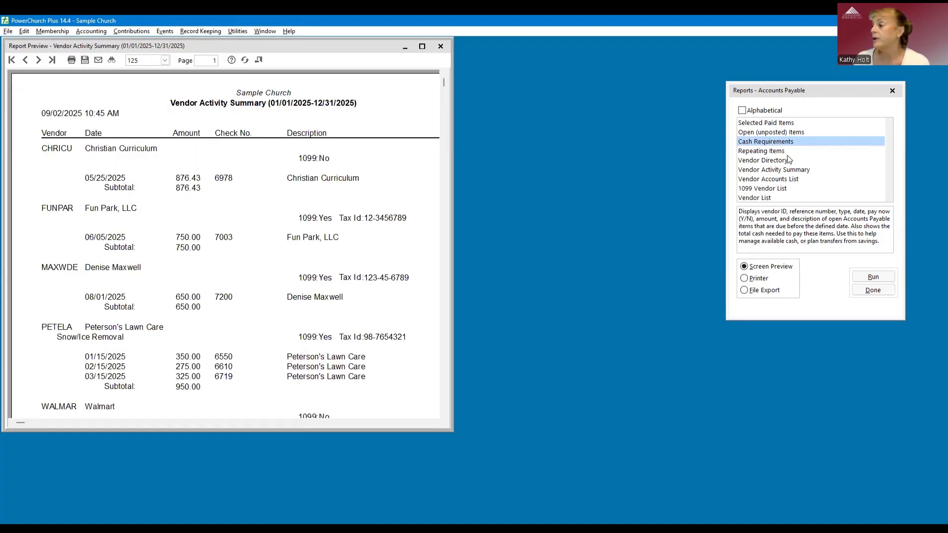
Start the 1099 Vendor List report with a defined date range from 01/01/2025 to 12/31/2025
{"action": "left_click", "coordinate": [765, 190]}
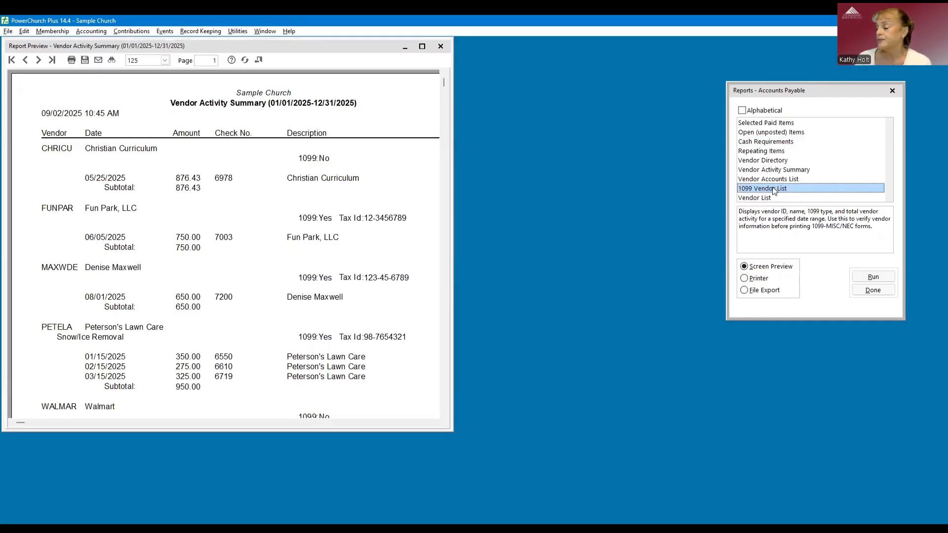
{"action": "double_click", "coordinate": [773, 188]}
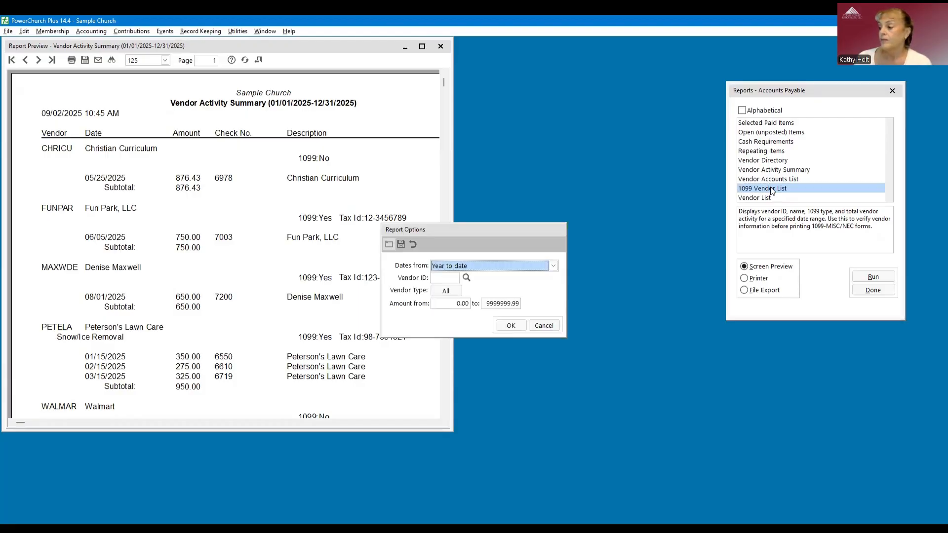
{"action": "left_click", "coordinate": [554, 268]}
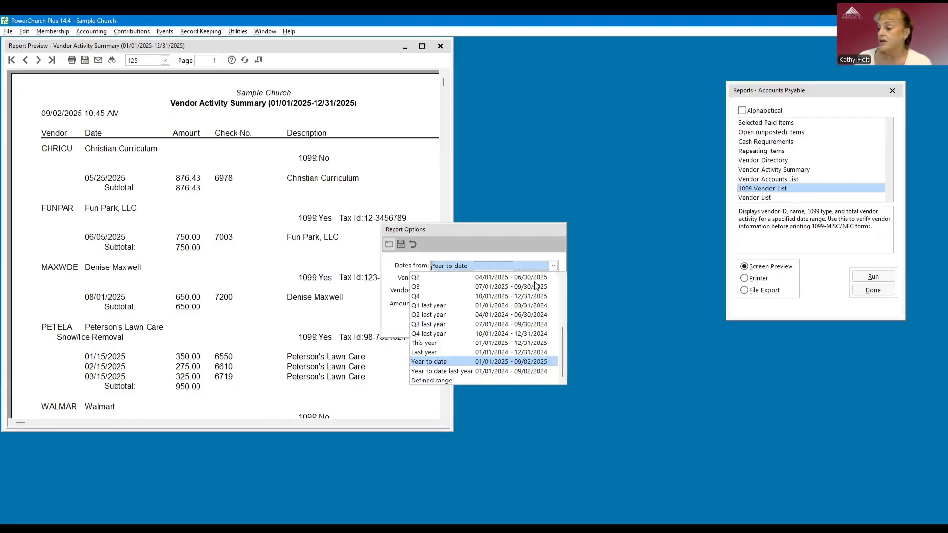
{"action": "left_click", "coordinate": [450, 383]}
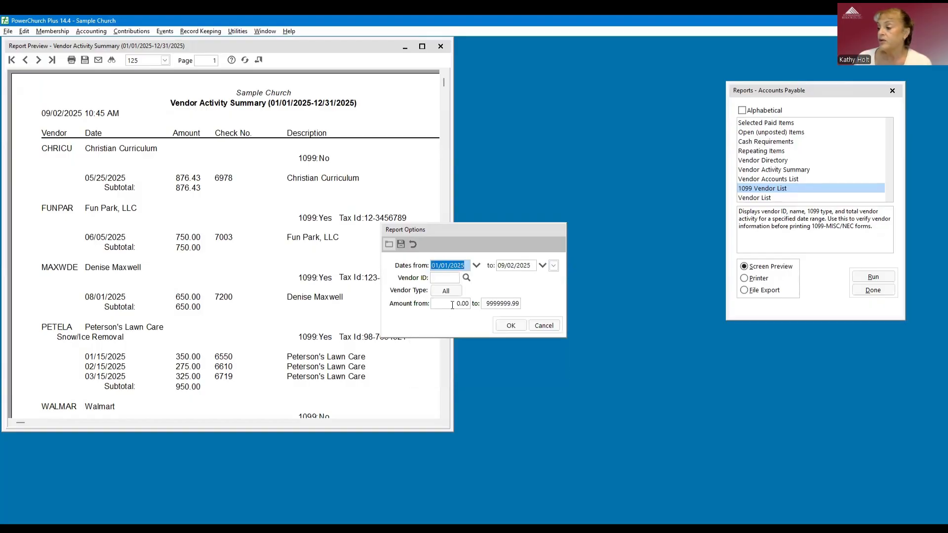
{"action": "left_click", "coordinate": [534, 265]}
{"action": "type", "text": "1"}
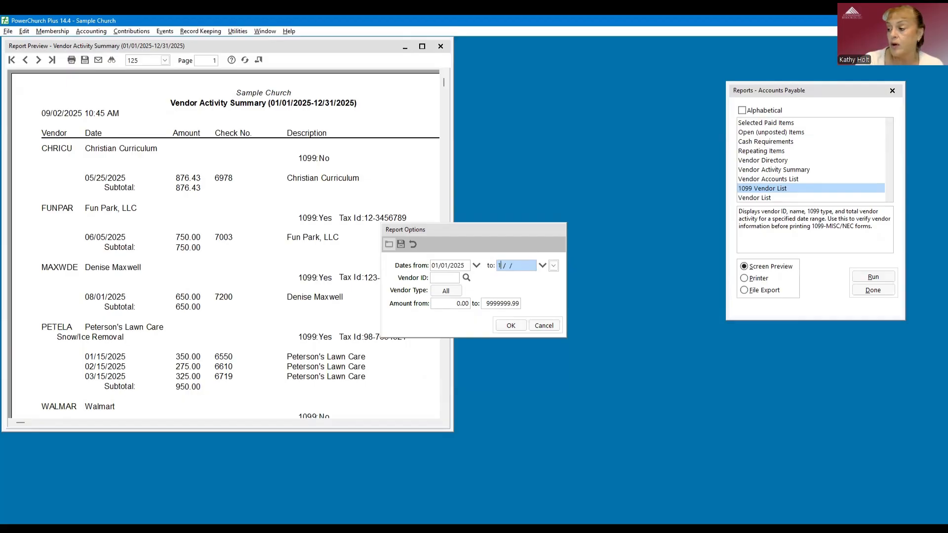
{"action": "type", "text": "2/31/2025"}
{"action": "key", "text": "Tab"}
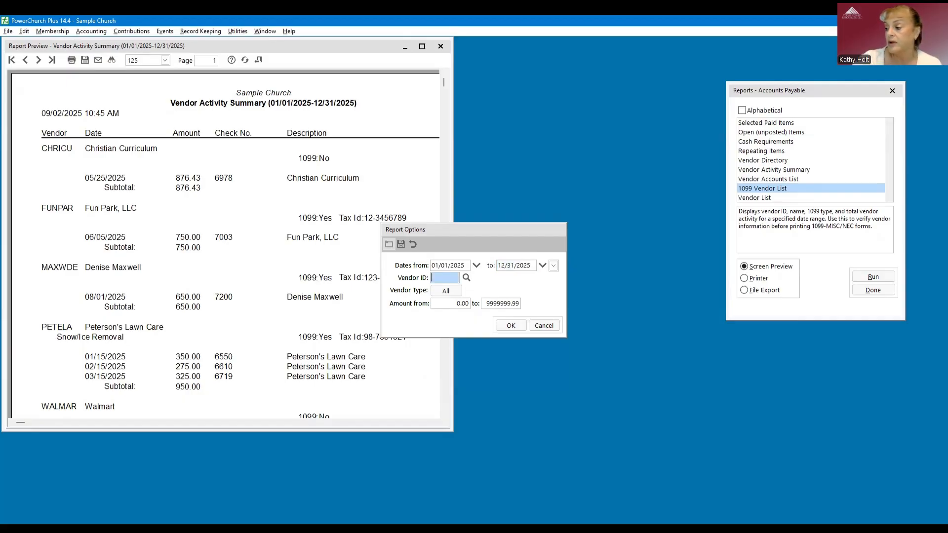
Preview the 1099 Vendor List for amounts from 600.00 and place its enlarged window beside the Vendor Activity Summary
{"action": "left_click", "coordinate": [439, 306]}
{"action": "type", "text": "6"}
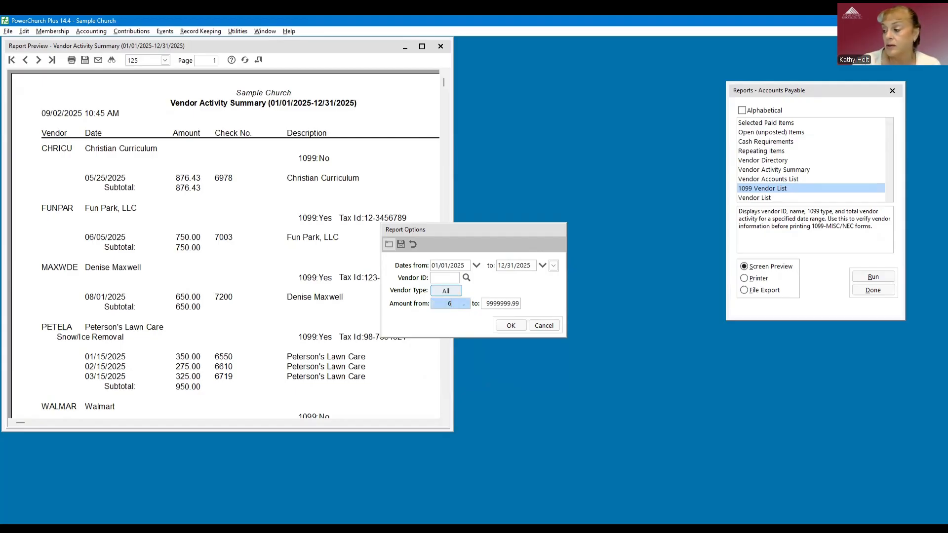
{"action": "type", "text": "00"}
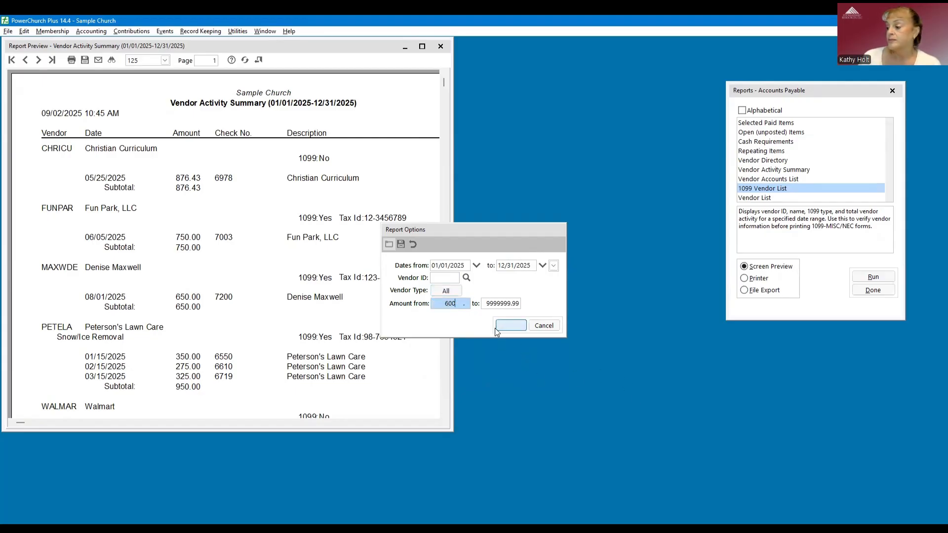
{"action": "left_click", "coordinate": [515, 326]}
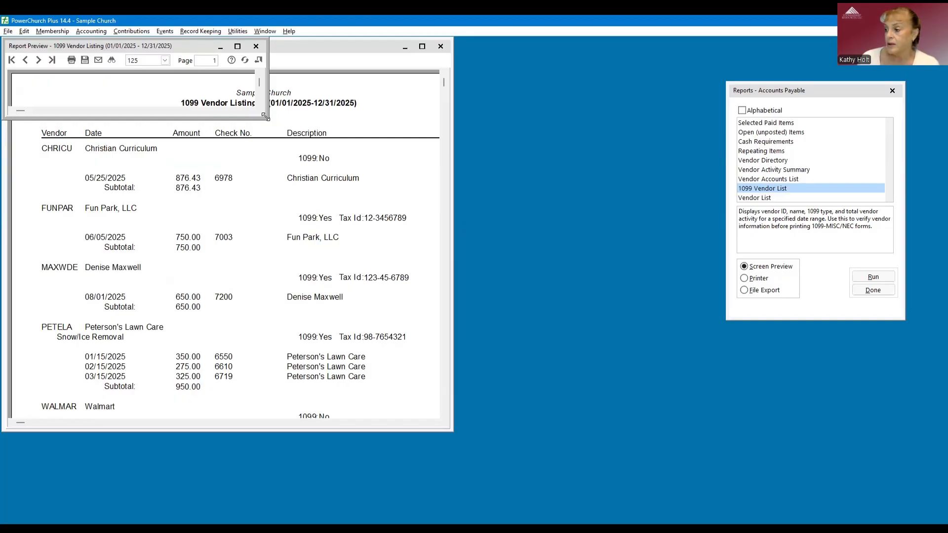
{"action": "left_click_drag", "start_coordinate": [265, 116], "coordinate": [495, 238]}
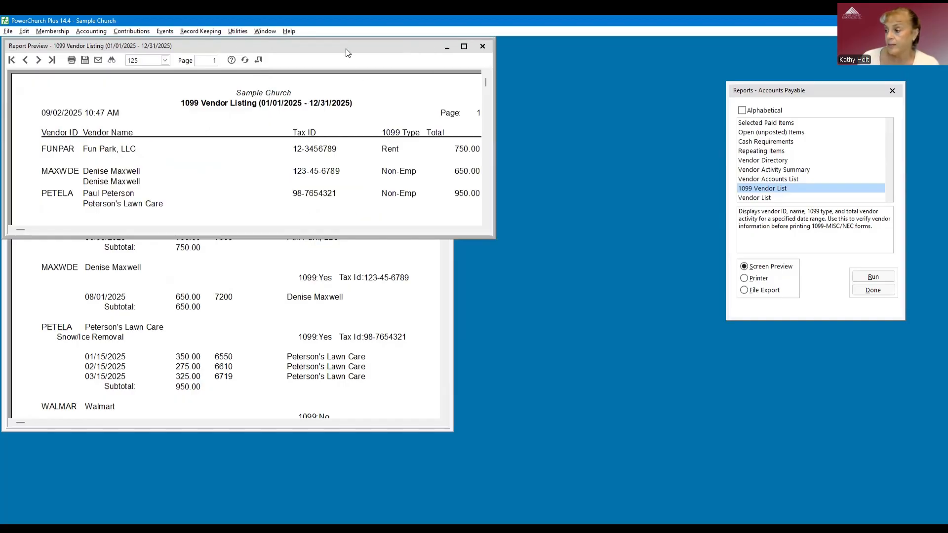
{"action": "left_click_drag", "start_coordinate": [345, 48], "coordinate": [759, 127]}
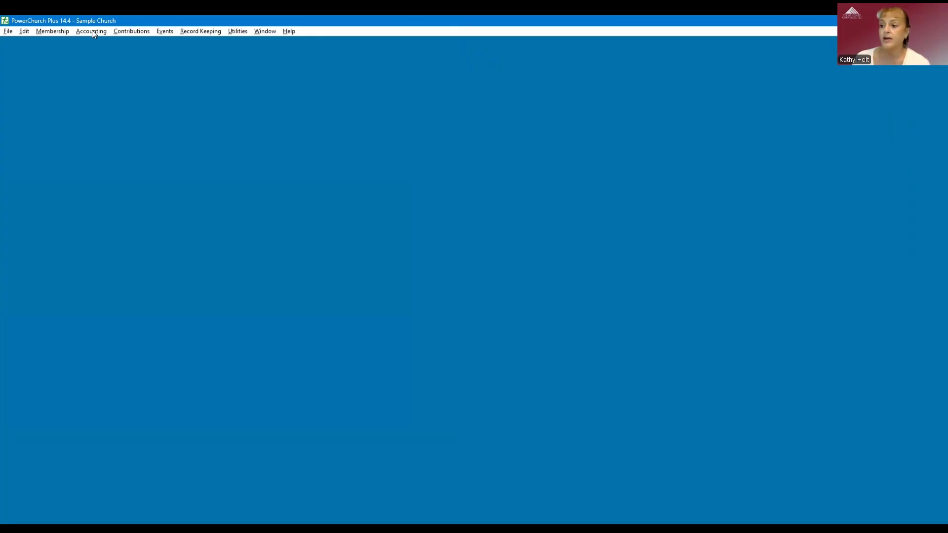
Start printing the 1099-MISC/NEC forms from Accounts Payable
{"action": "left_click", "coordinate": [92, 31]}
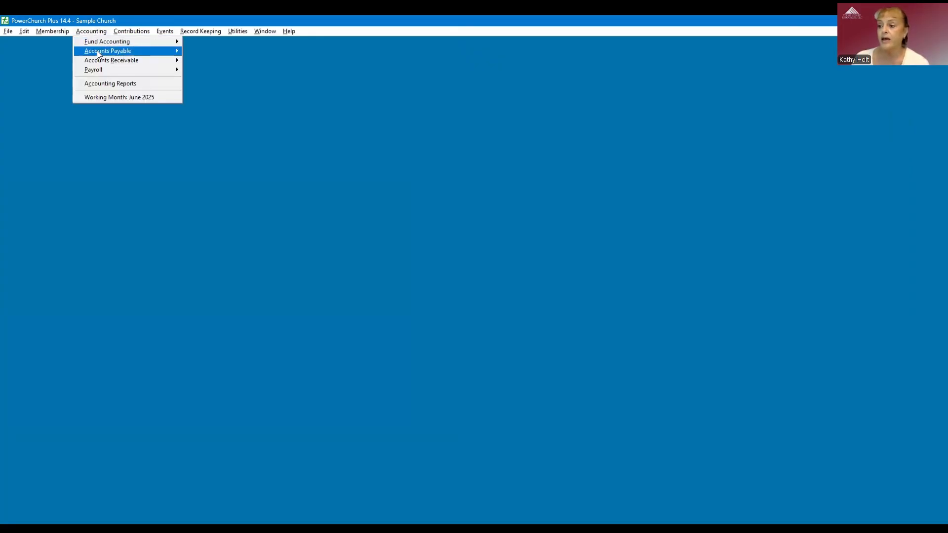
{"action": "mouse_move", "coordinate": [97, 51]}
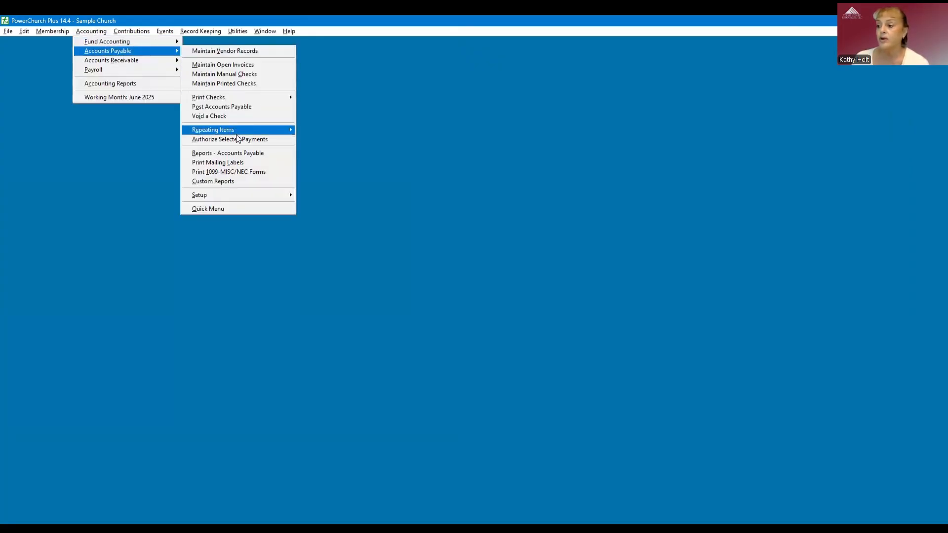
{"action": "left_click", "coordinate": [248, 172]}
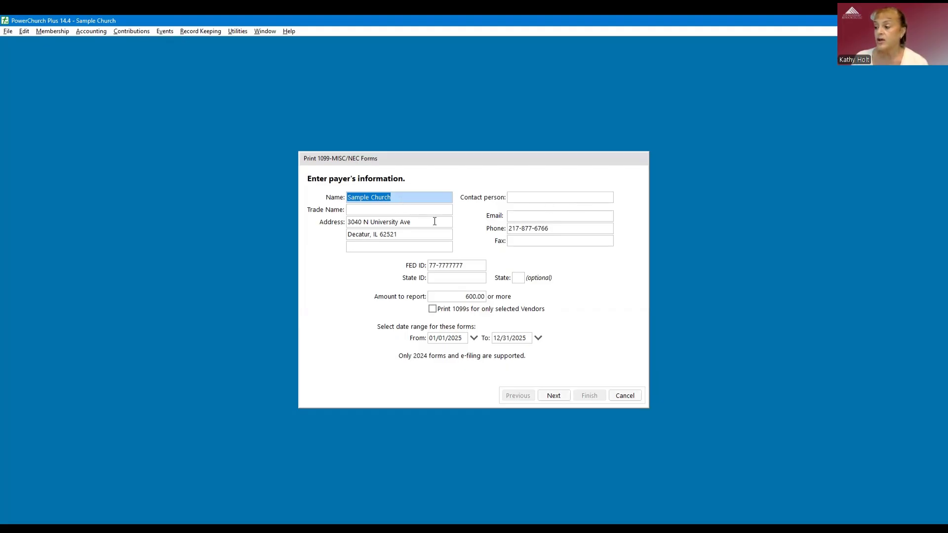
Check the payer's contact person, email, phone, fax, state ID and date range, and continue to the recipient forms
{"action": "left_click", "coordinate": [528, 197]}
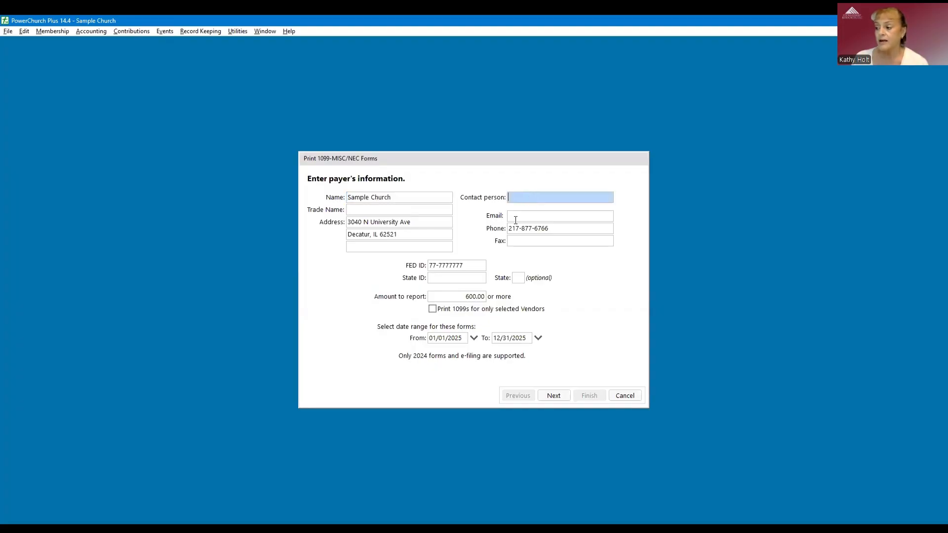
{"action": "left_click", "coordinate": [514, 215]}
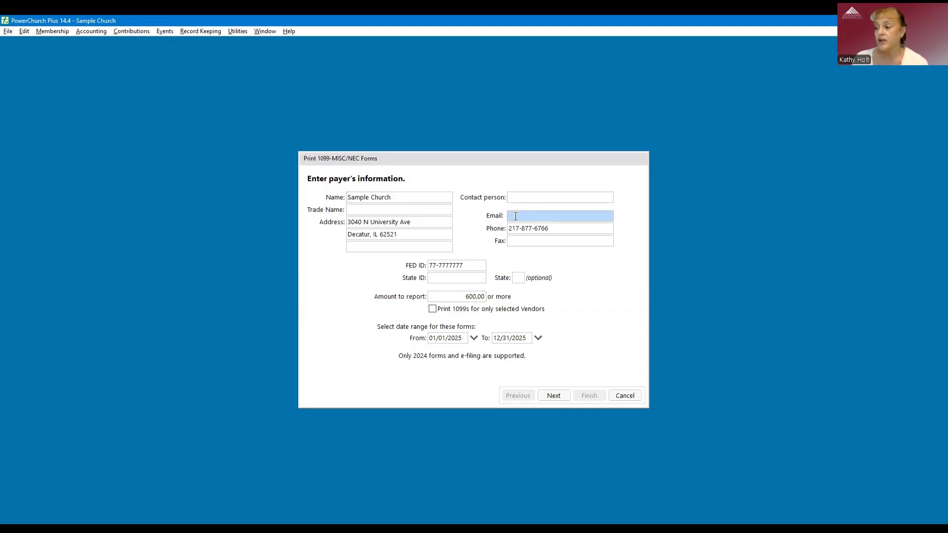
{"action": "left_click", "coordinate": [568, 229]}
{"action": "left_click", "coordinate": [516, 241]}
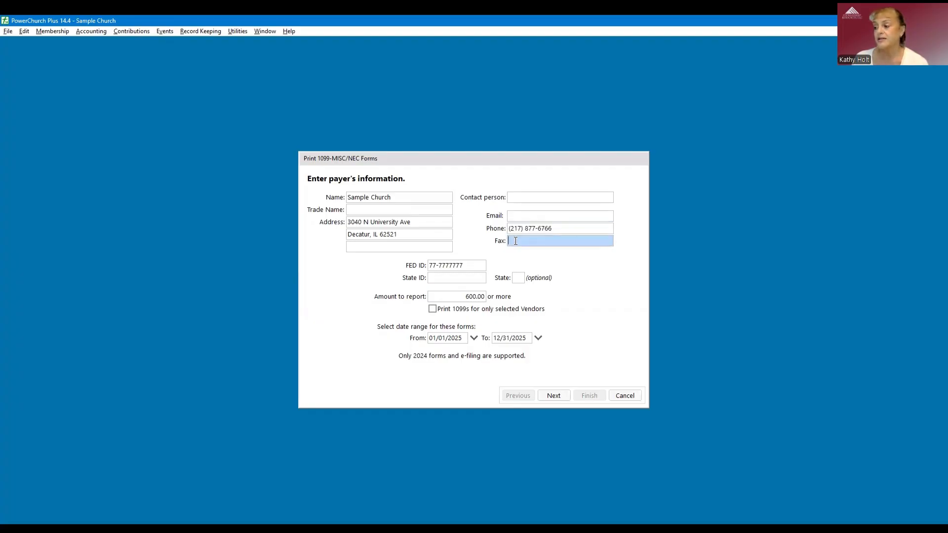
{"action": "left_click", "coordinate": [465, 277]}
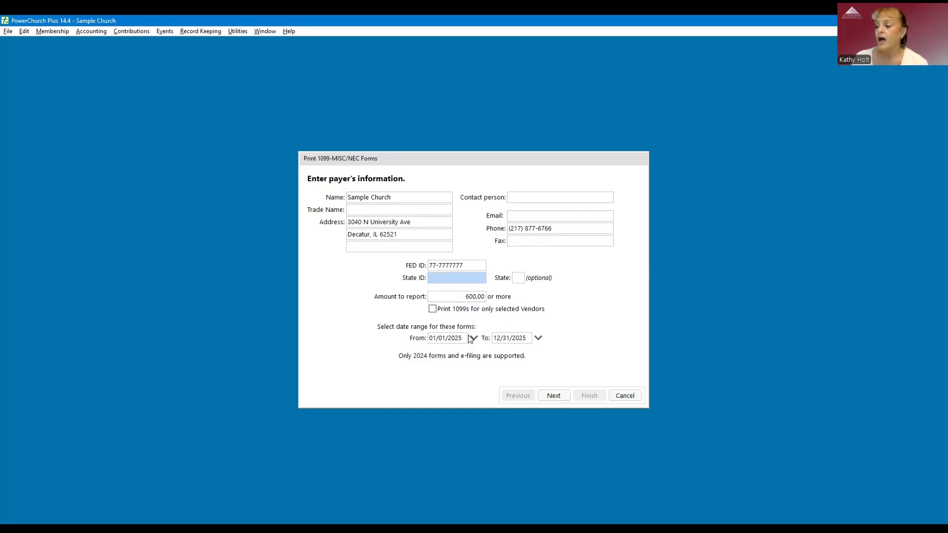
{"action": "left_click", "coordinate": [463, 338]}
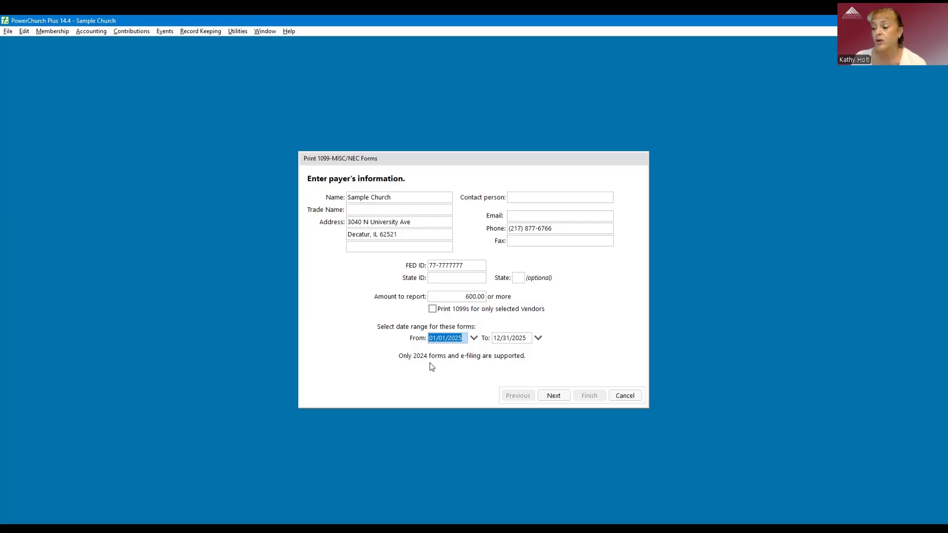
{"action": "left_click", "coordinate": [553, 395]}
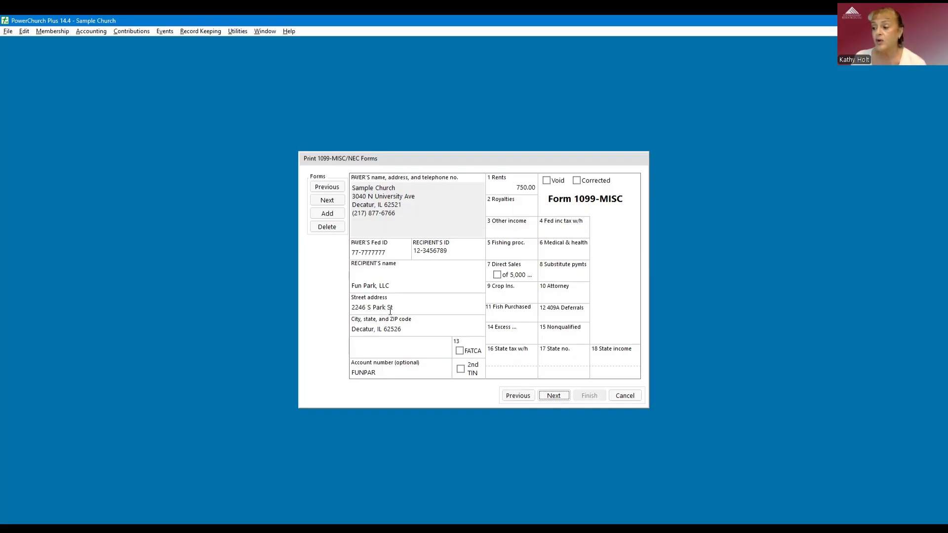
Examine the recipient ID, street address, city line and rents amount on the Fun Park, LLC Form 1099-MISC
{"action": "left_click", "coordinate": [450, 251]}
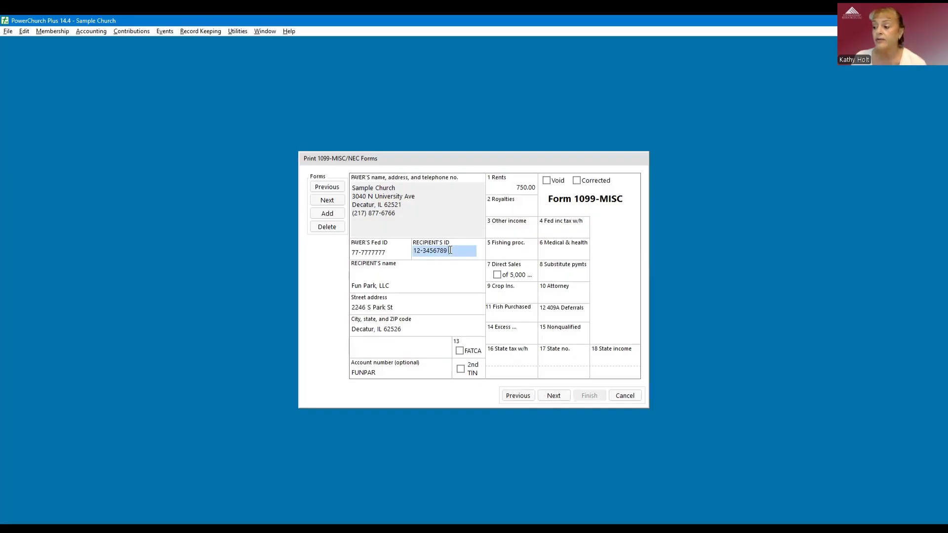
{"action": "left_click_drag", "start_coordinate": [451, 251], "coordinate": [409, 248]}
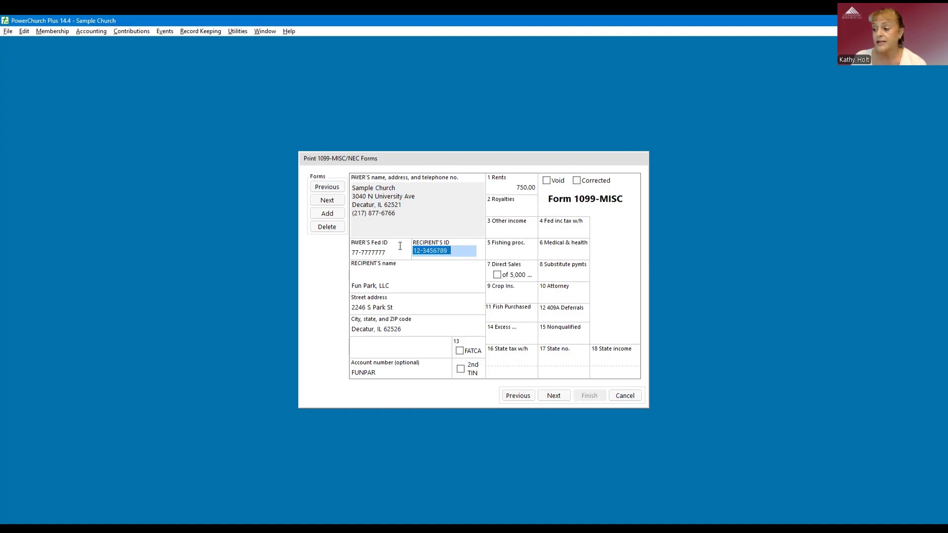
{"action": "left_click", "coordinate": [408, 307]}
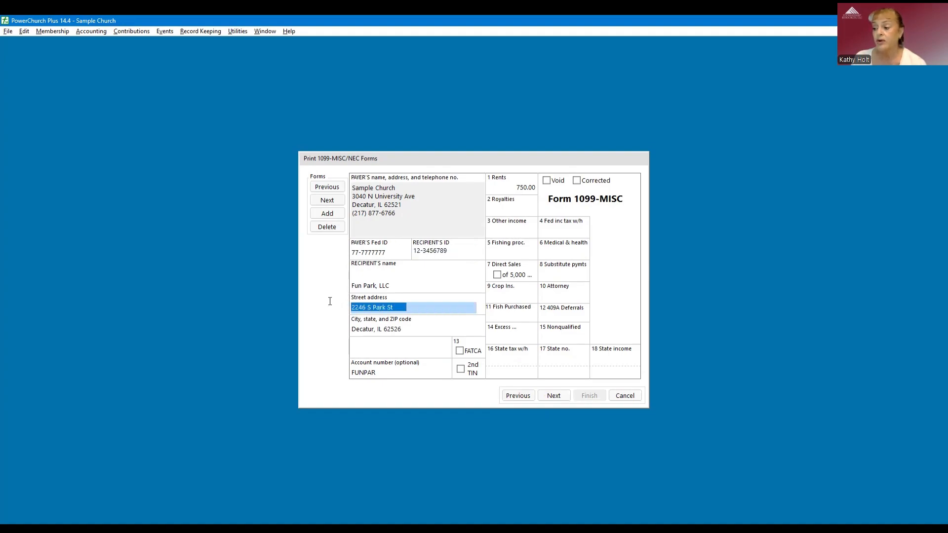
{"action": "double_click", "coordinate": [430, 329]}
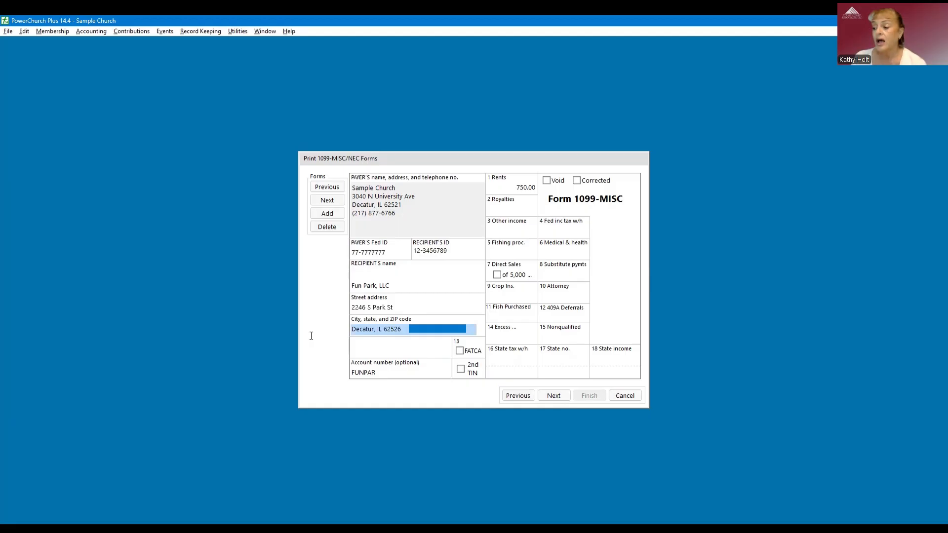
{"action": "key", "text": "shift+Home"}
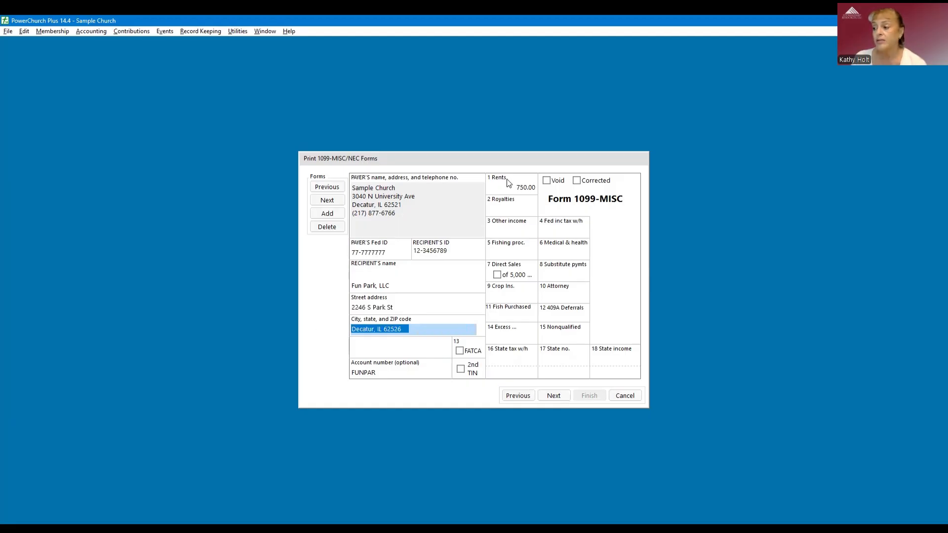
{"action": "left_click", "coordinate": [533, 187]}
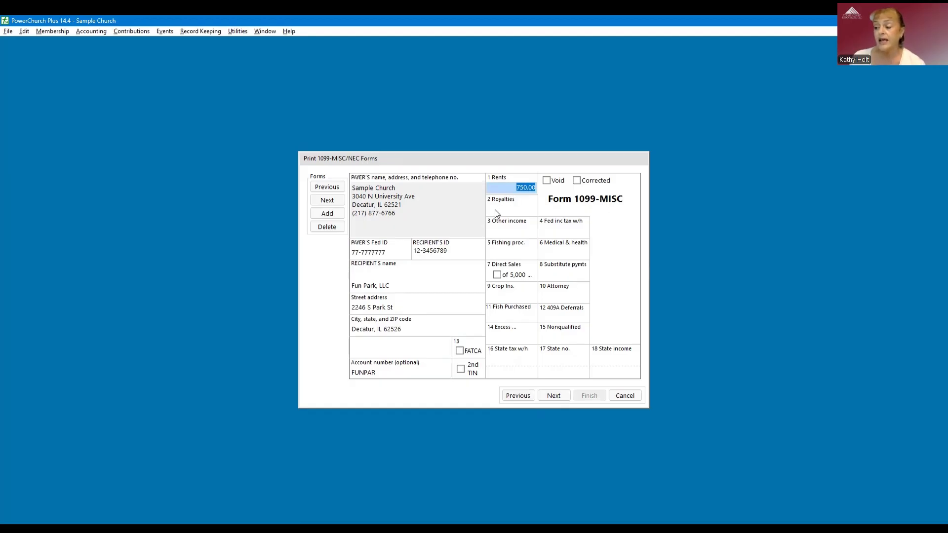
{"action": "left_click", "coordinate": [326, 201]}
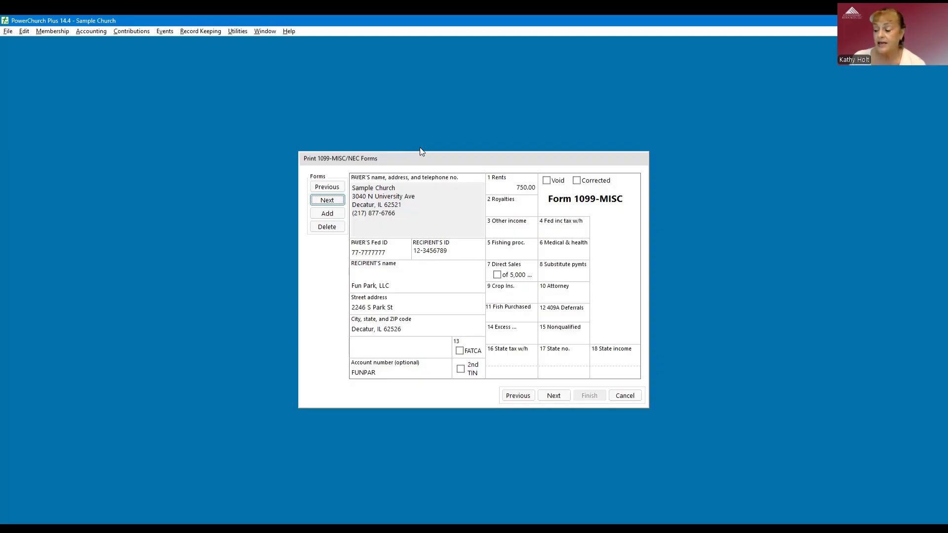
Advance to the 1099-NEC forms, check the first recipient's ID and street address, and bring up the next recipient's form
{"action": "left_click", "coordinate": [556, 395]}
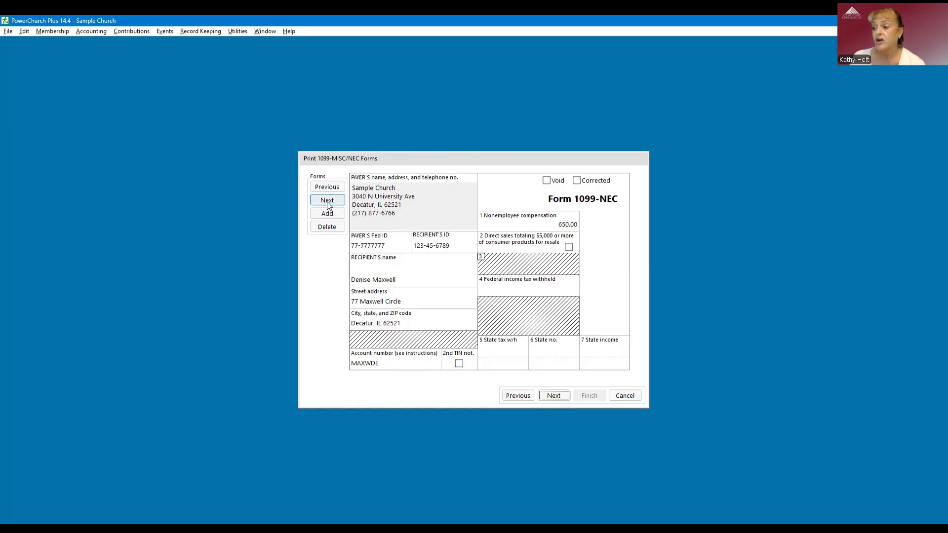
{"action": "left_click", "coordinate": [457, 245]}
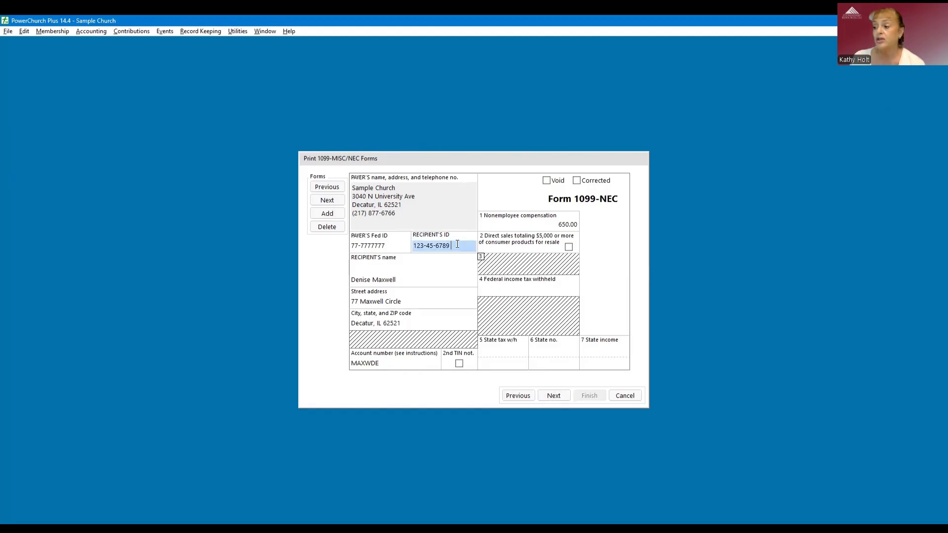
{"action": "left_click_drag", "start_coordinate": [457, 245], "coordinate": [410, 235]}
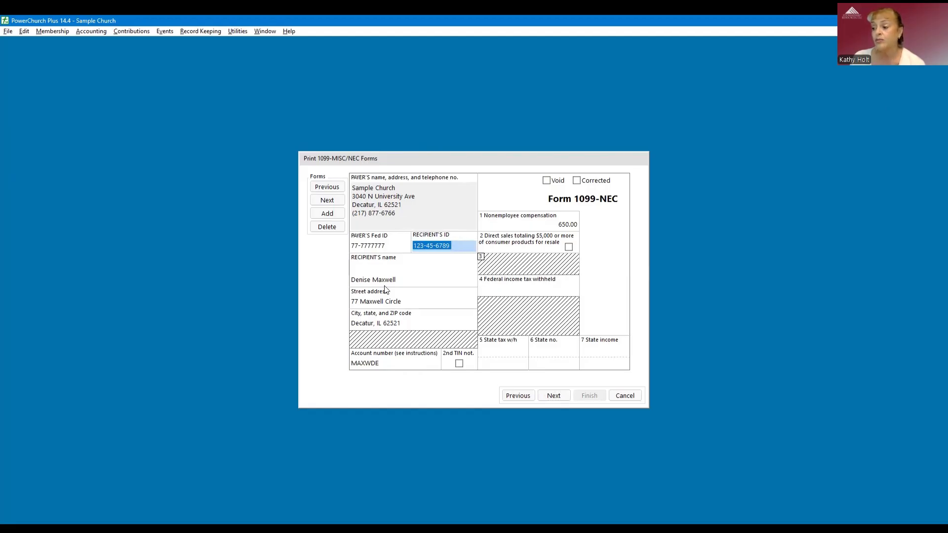
{"action": "left_click_drag", "start_coordinate": [414, 298], "coordinate": [390, 300]}
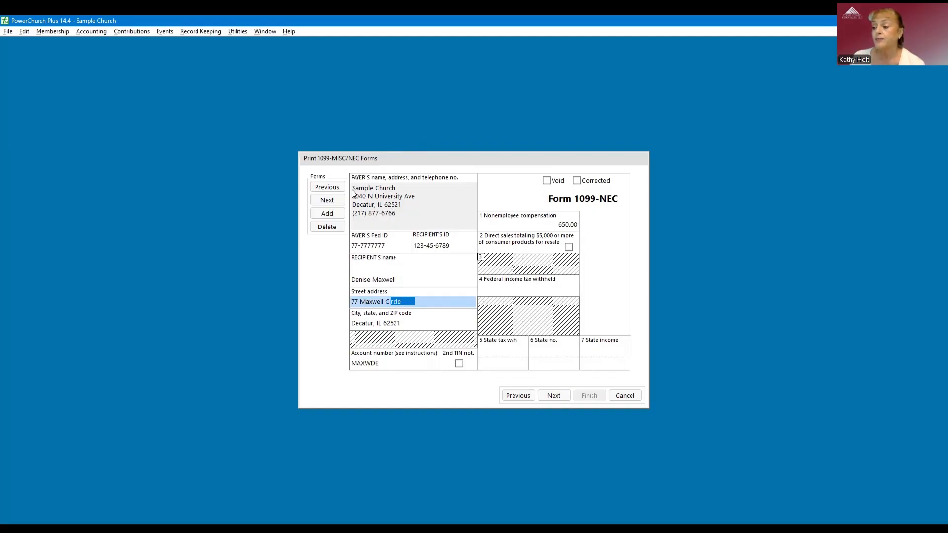
{"action": "left_click", "coordinate": [326, 201]}
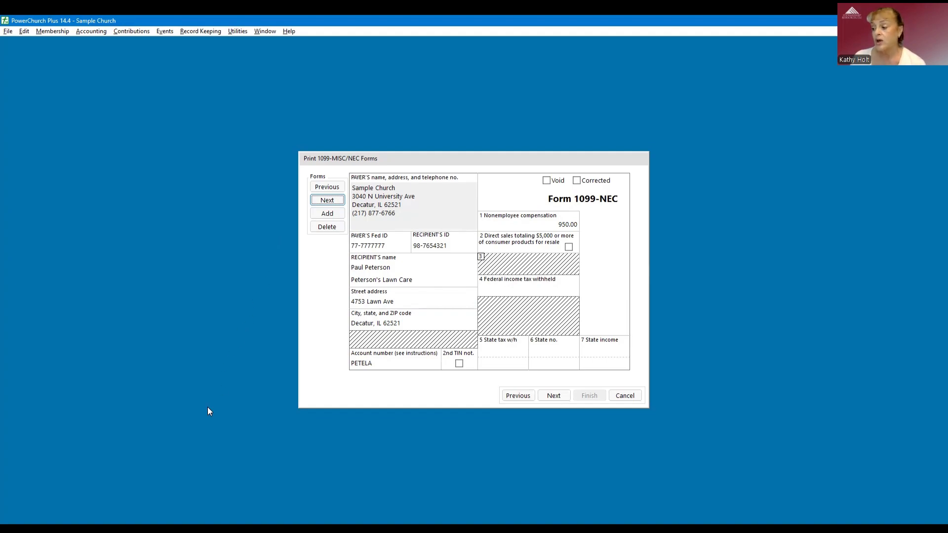
Review the Form 1096 summaries for 1099-MISC and 1099-NEC, and continue to the final printing page
{"action": "left_click", "coordinate": [556, 396]}
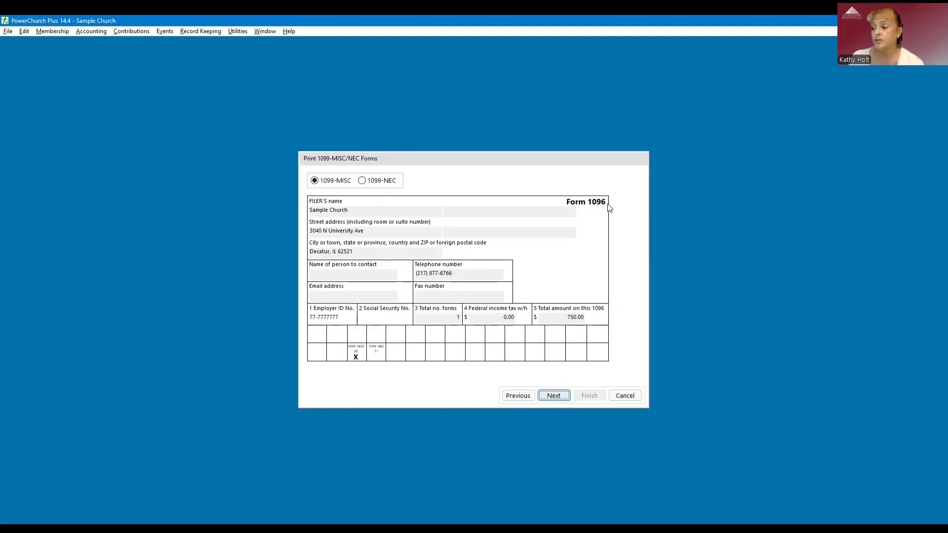
{"action": "left_click", "coordinate": [363, 182]}
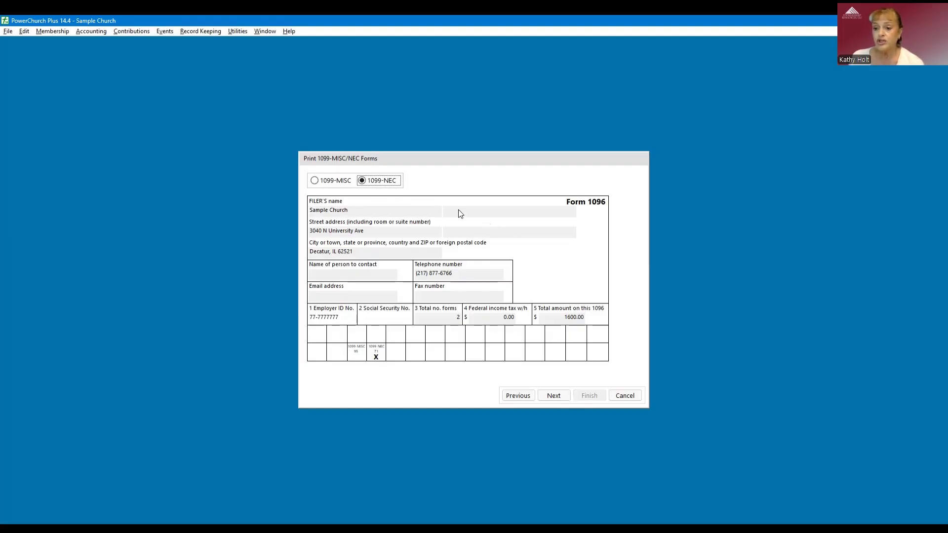
{"action": "left_click", "coordinate": [554, 396]}
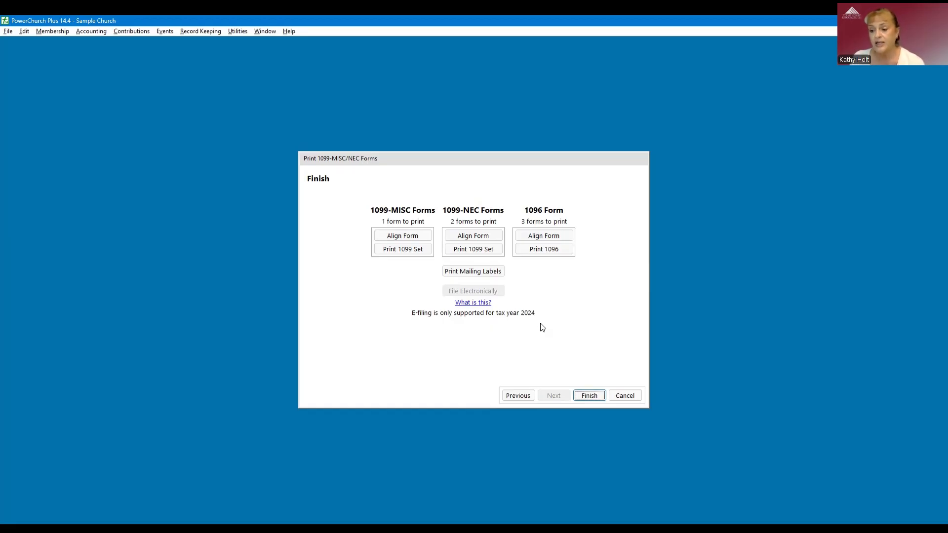
Switch to the presentation slides on e-filing through PowerChurch
{"action": "key", "text": "alt+Tab"}
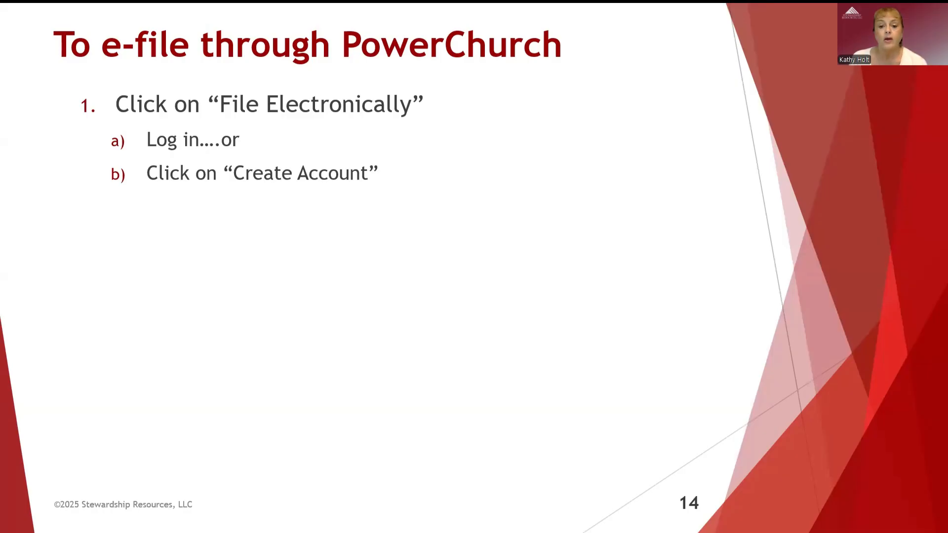